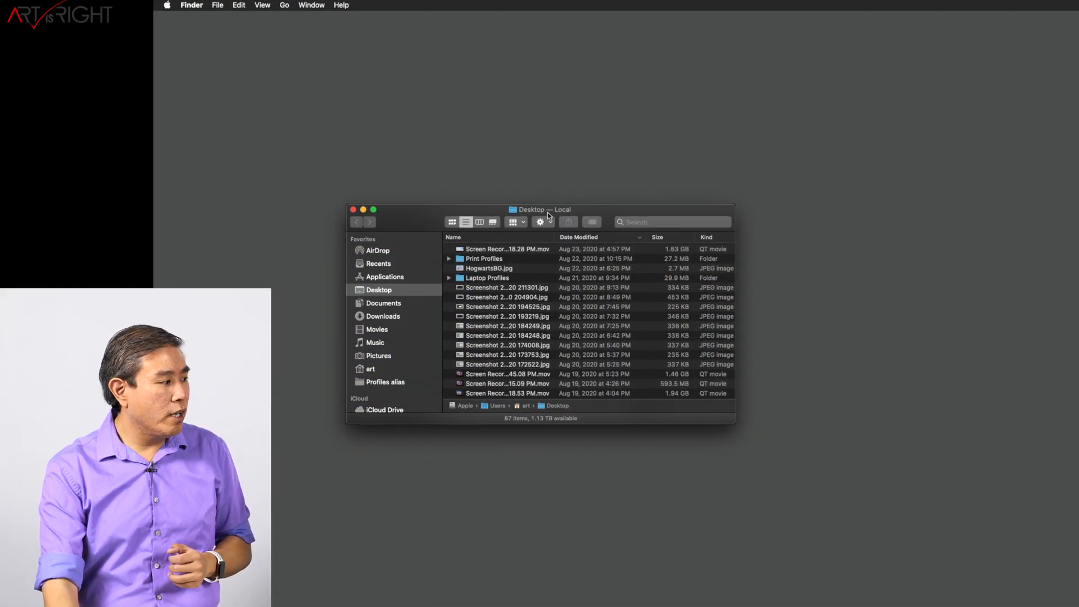
Drag the Desktop window to the left side of the screen.
drag(550, 213, 494, 217)
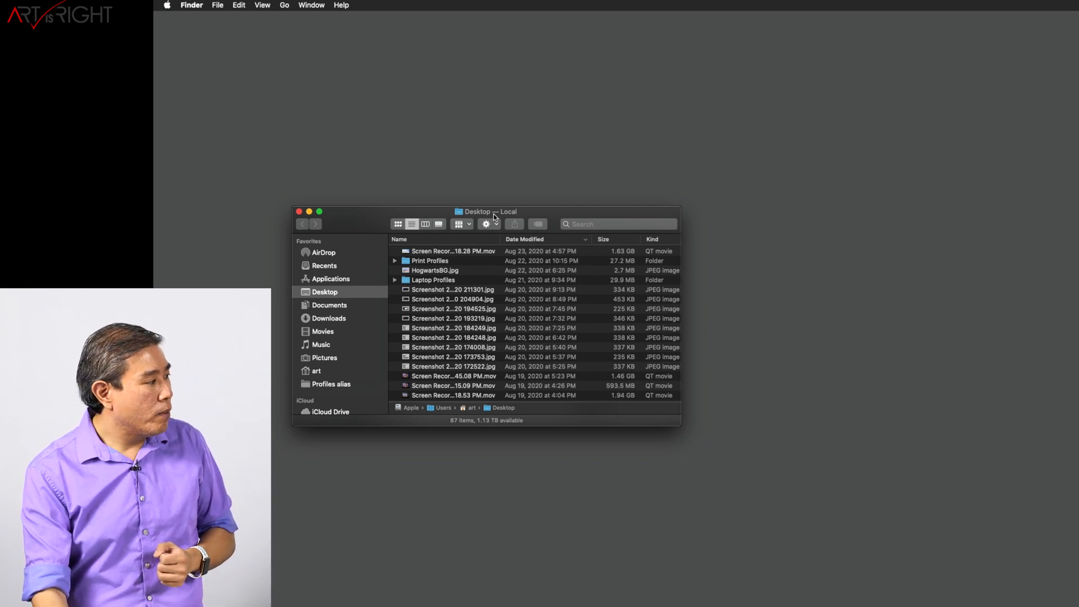
Jump to the hidden user Library via the Go menu and open its ColorSync > Profiles folder.
click(283, 7)
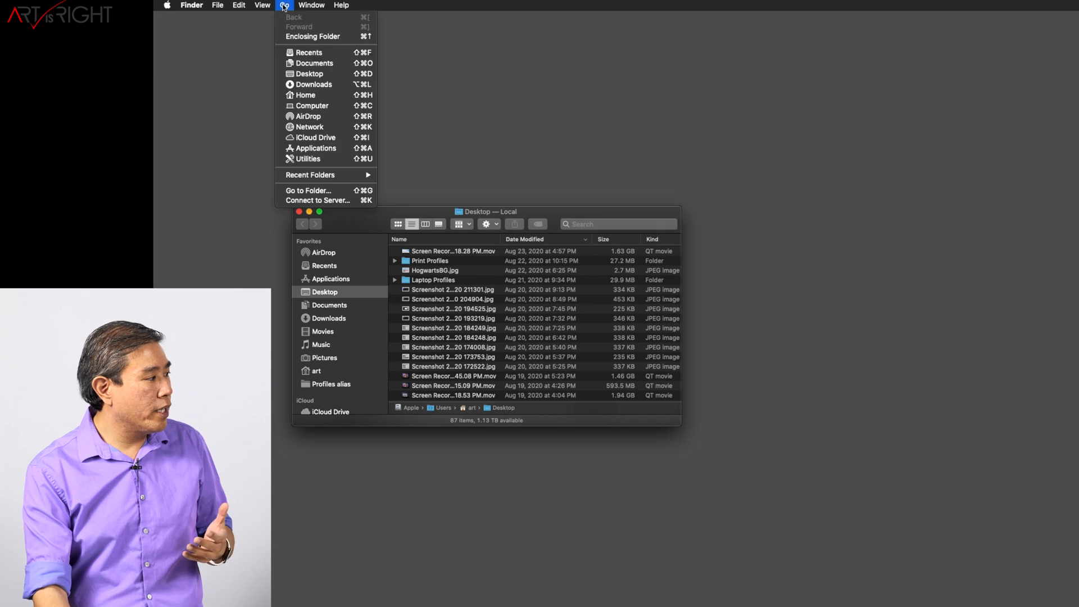
key(alt)
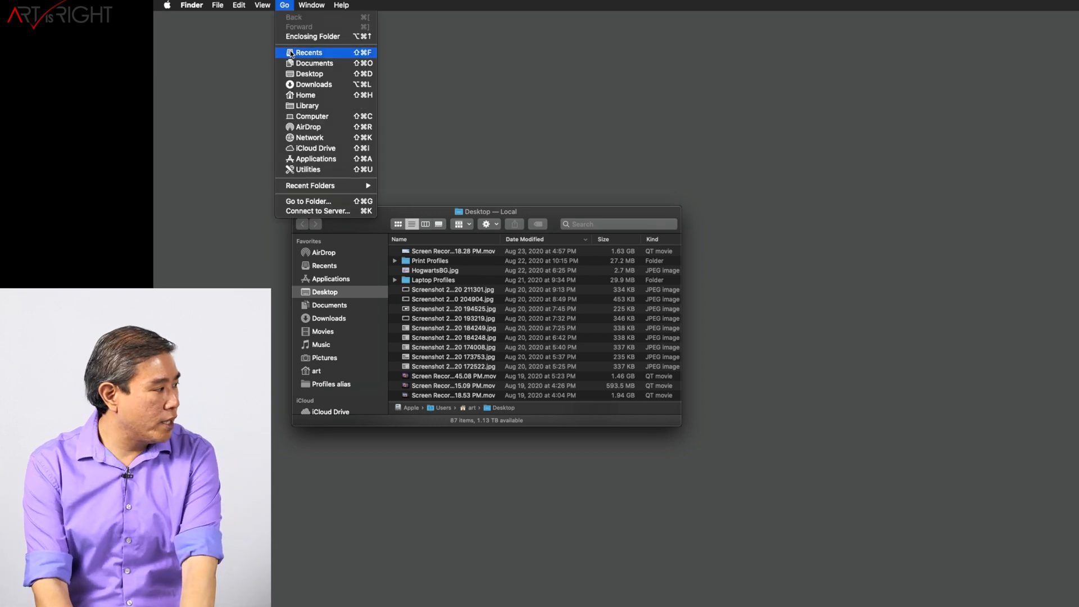
alt+click(307, 105)
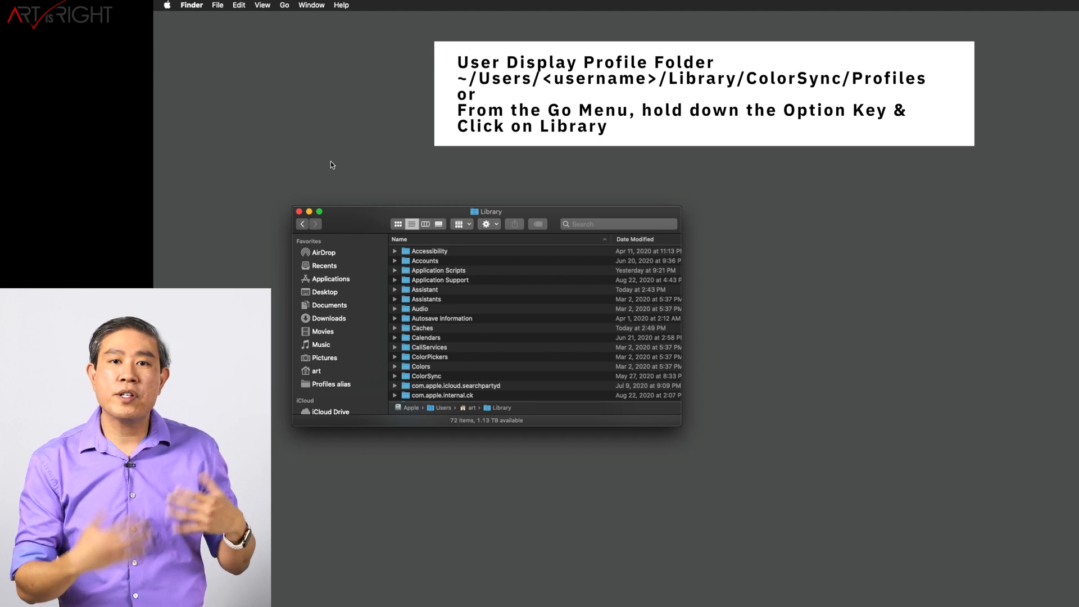
double_click(431, 377)
double_click(423, 252)
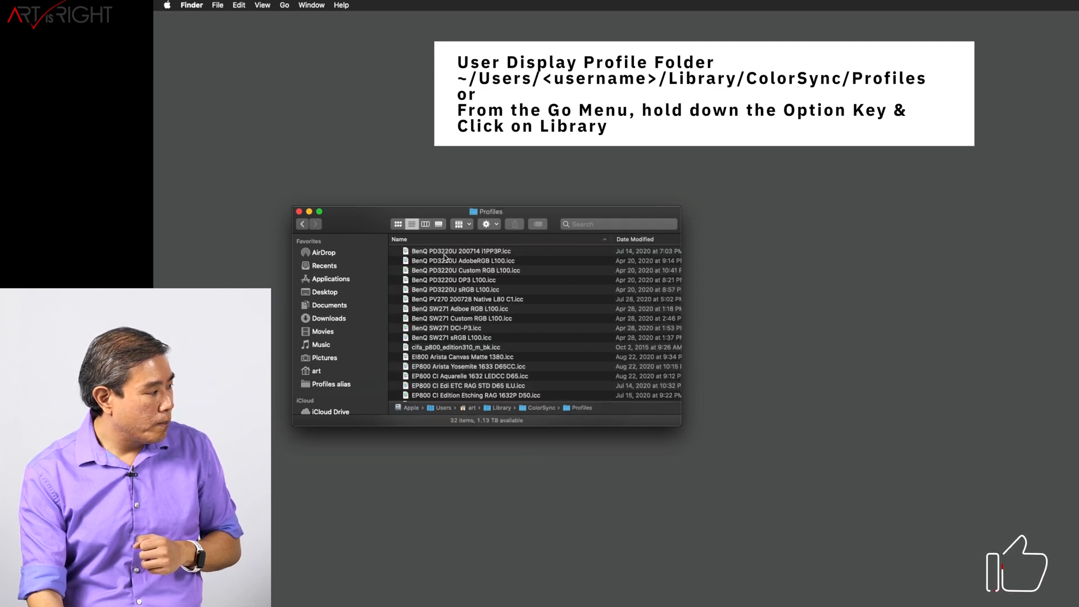
scroll(446, 271, down, 5)
scroll(468, 295, up, 5)
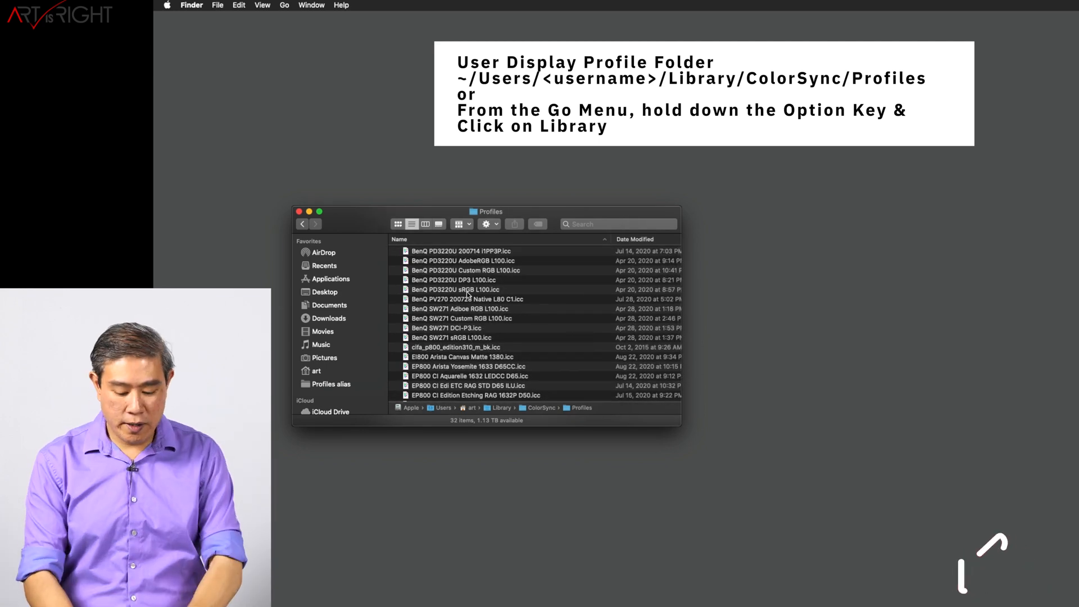
Open a second Finder window on the right and enter the Apple startup volume.
key(super+n)
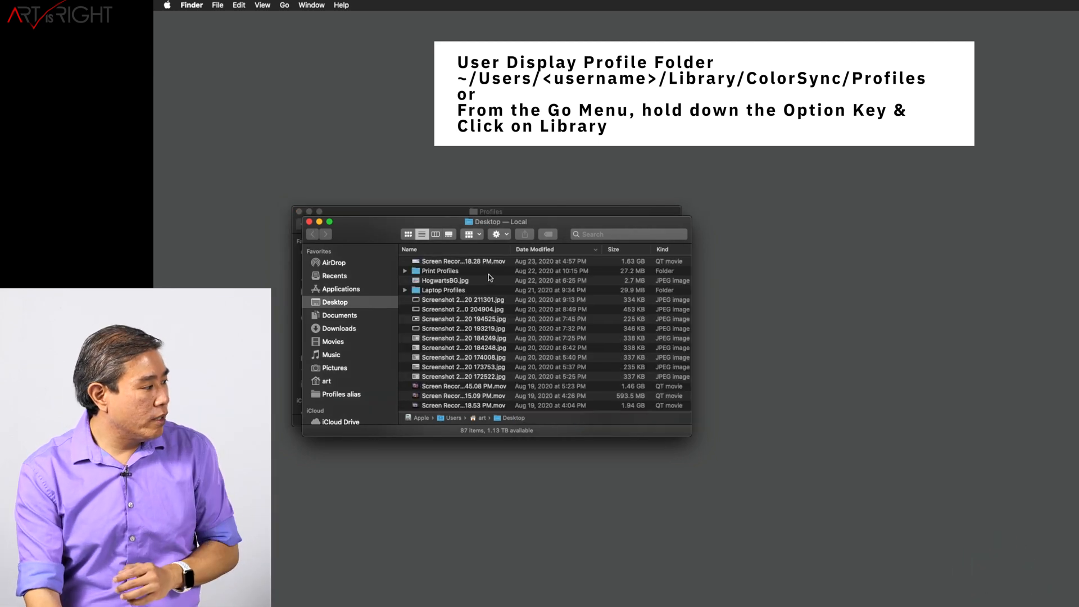
drag(482, 225, 886, 211)
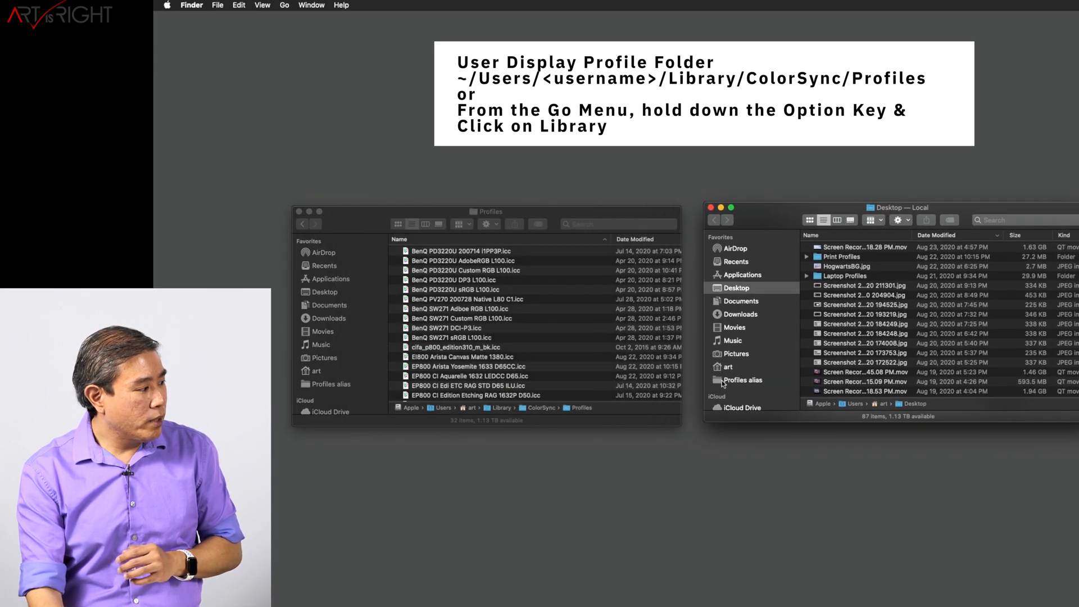
scroll(742, 337, down, 3)
click(746, 364)
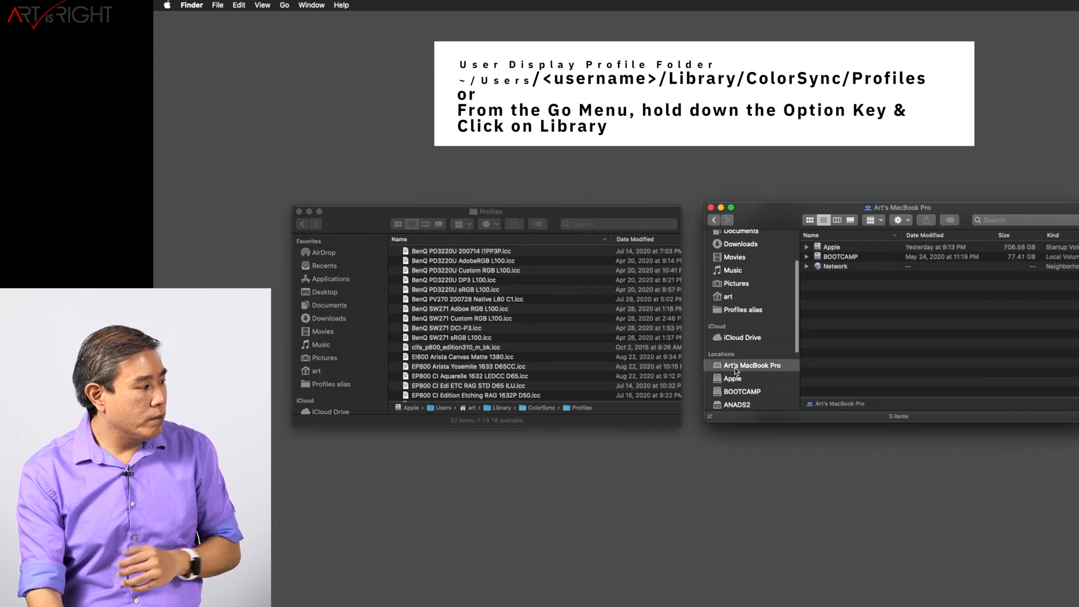
double_click(830, 248)
Navigate the system Library > ColorSync > Profiles > Displays folder in that window.
click(836, 259)
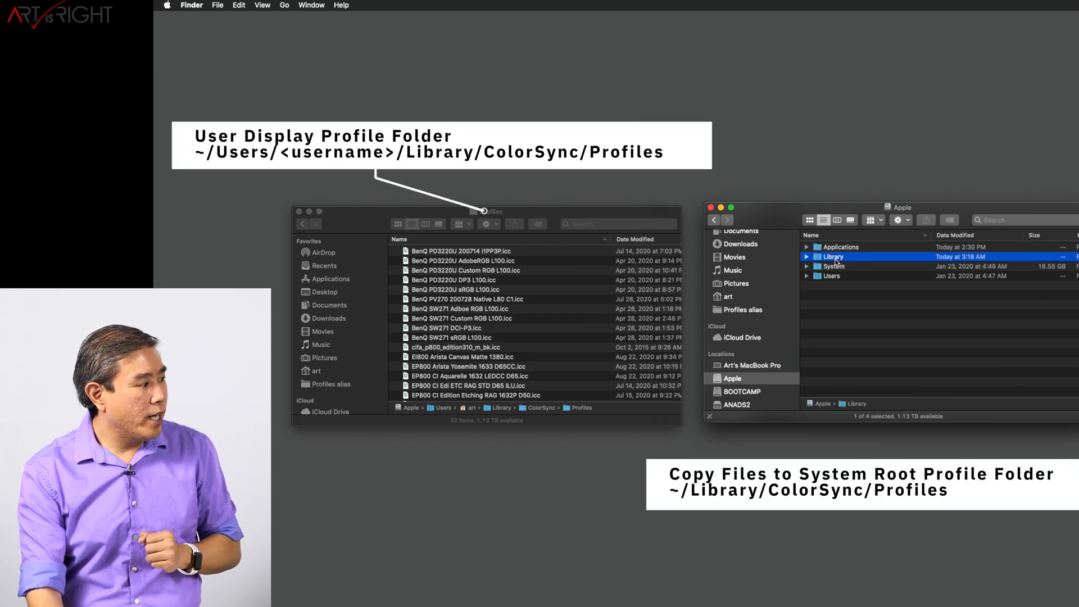
double_click(836, 257)
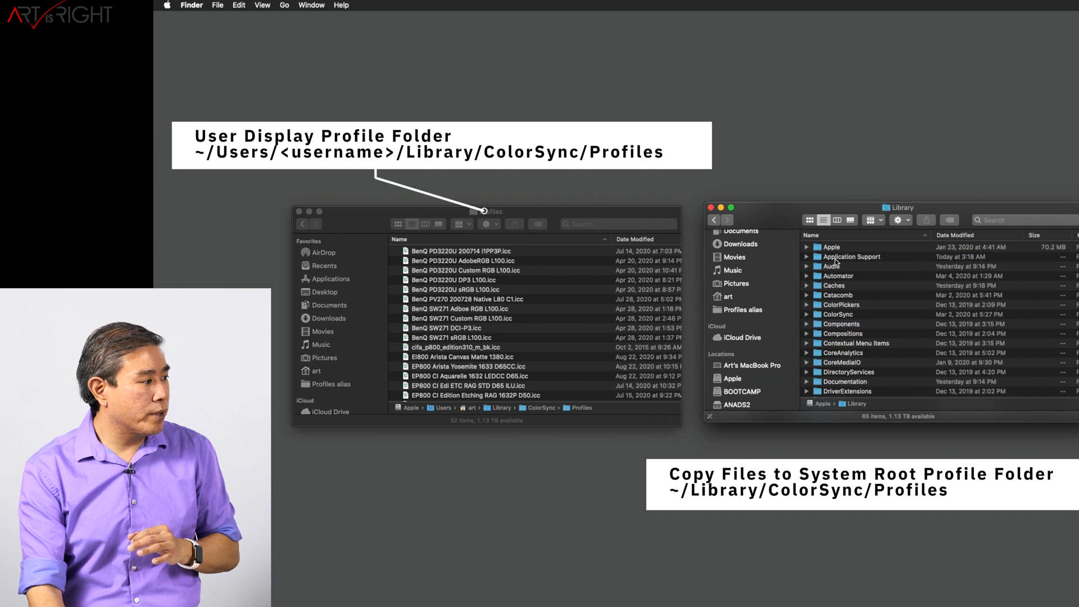
double_click(839, 314)
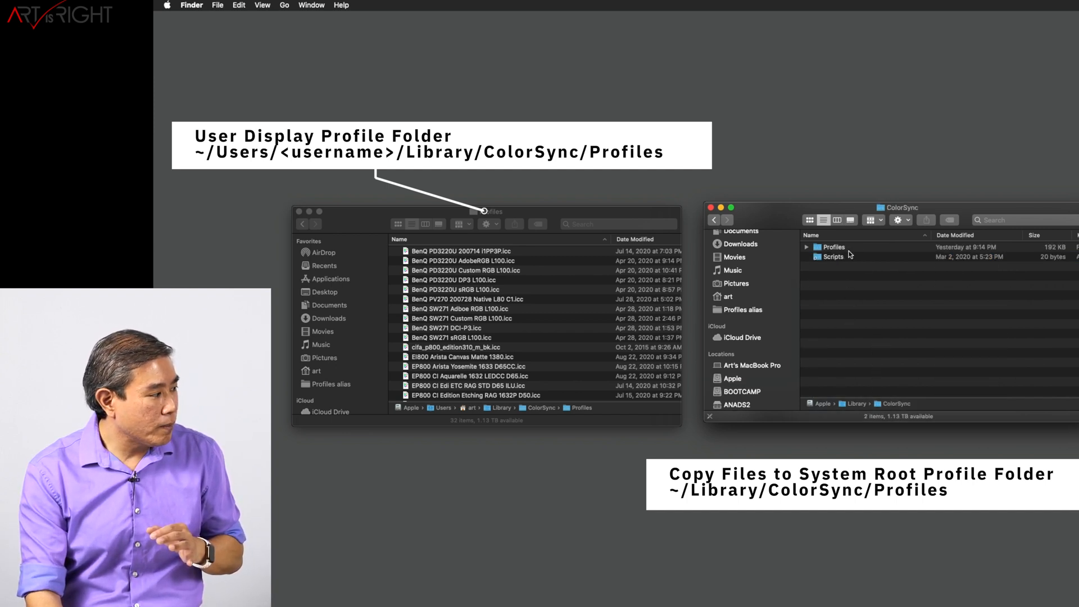
double_click(848, 249)
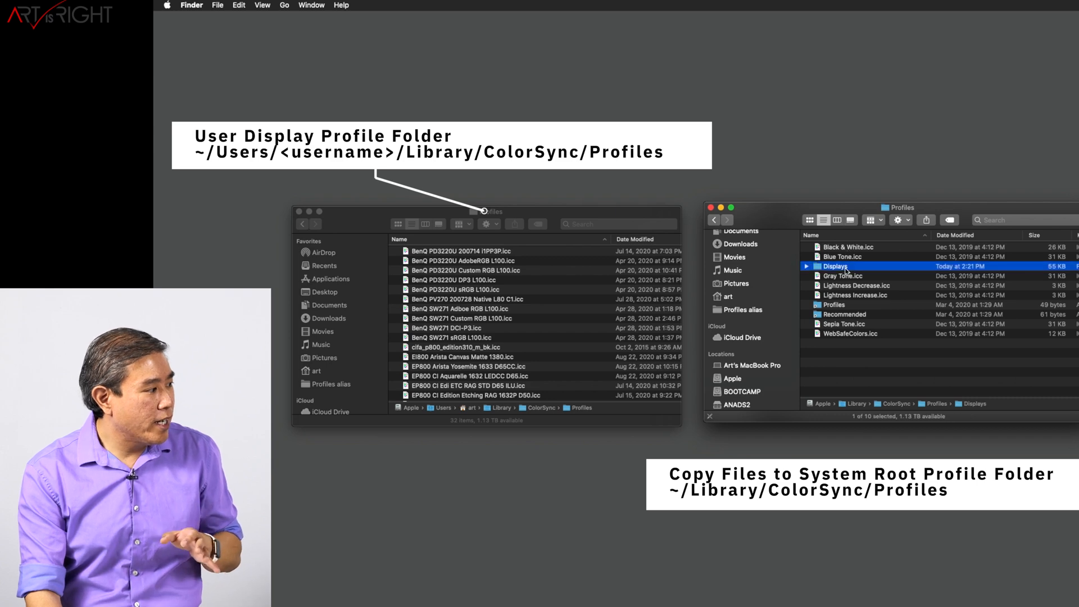
double_click(845, 268)
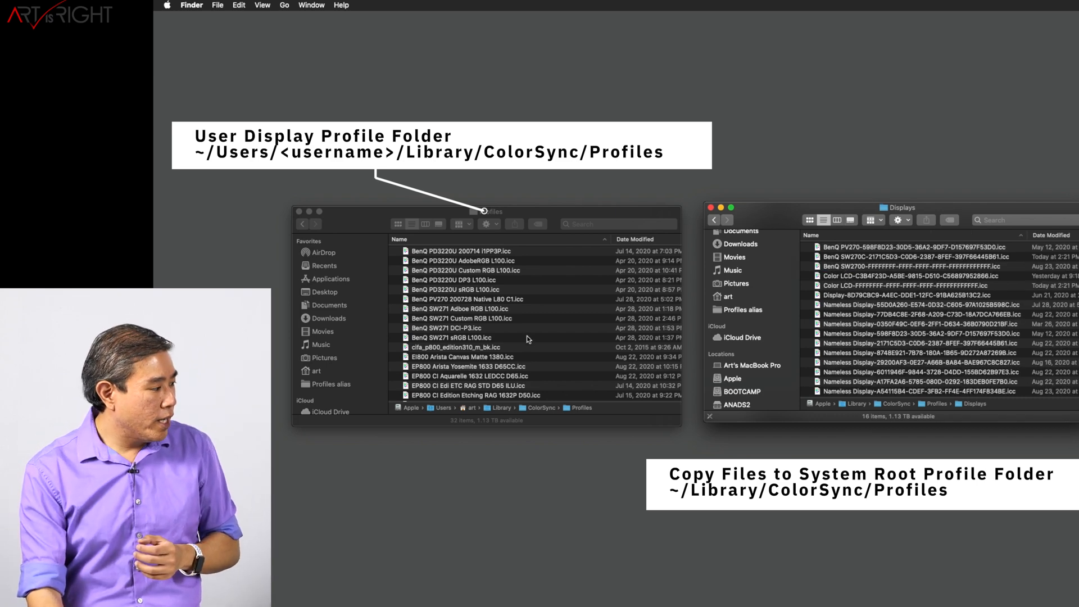
Drag the SW270C S2_D65_L80_G22 profile into the system Displays folder and authenticate the move.
click(489, 314)
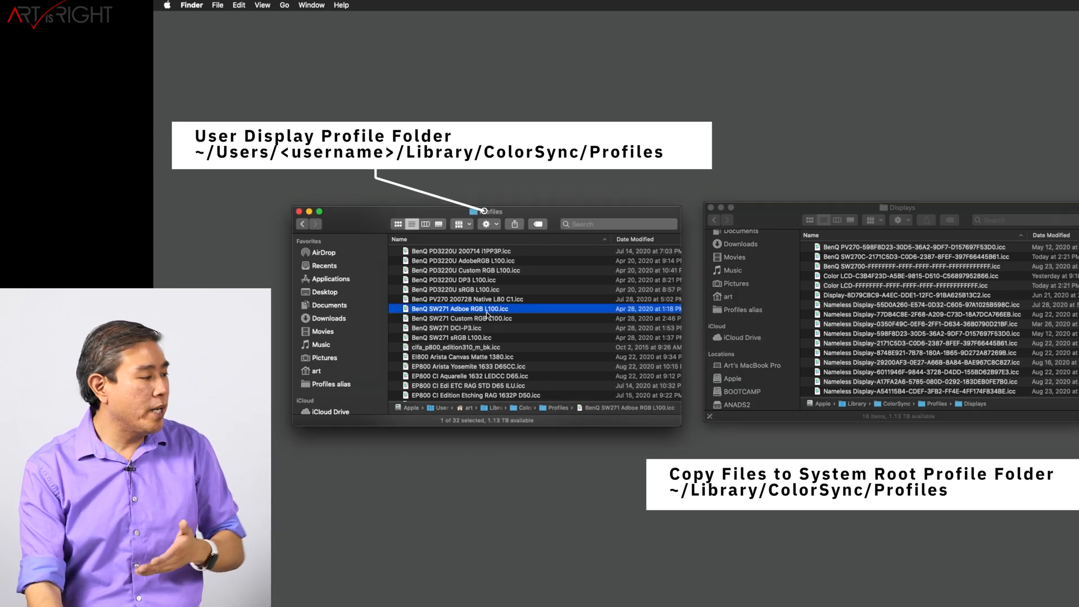
scroll(489, 352, down, 5)
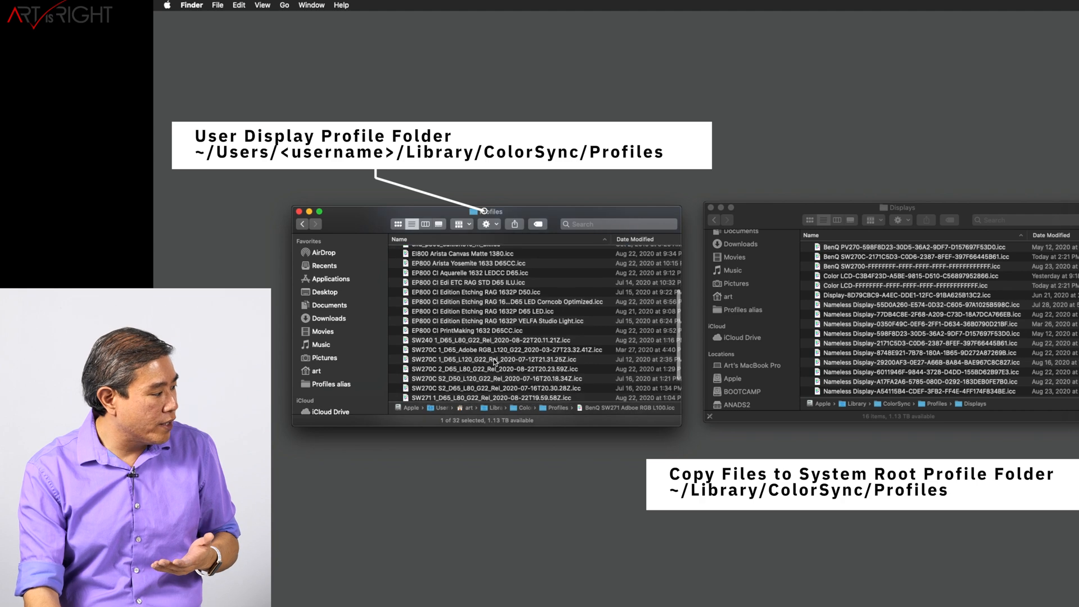
scroll(490, 354, down, 5)
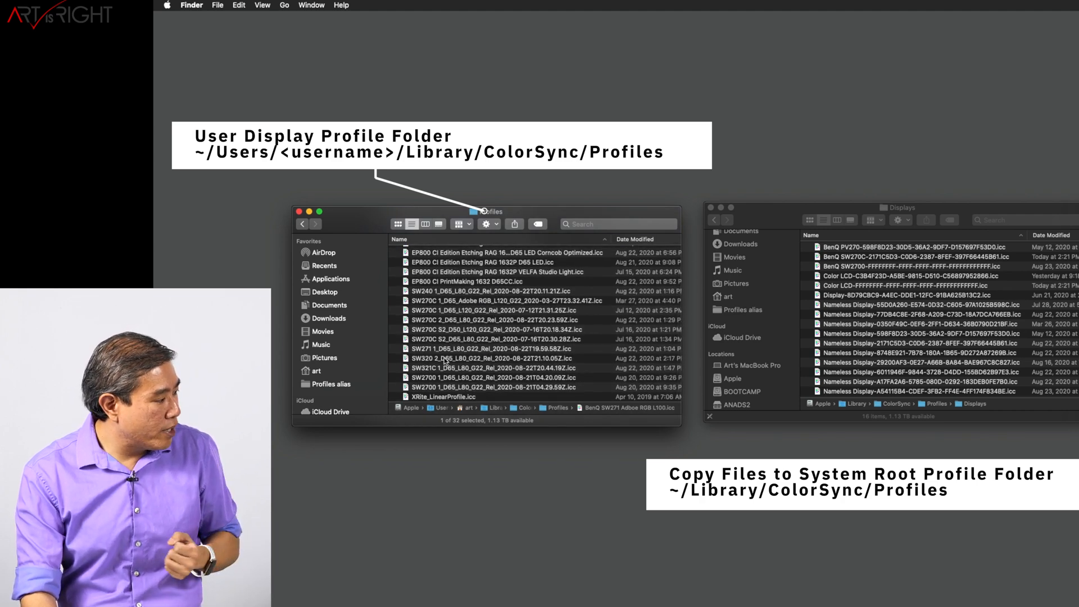
click(439, 340)
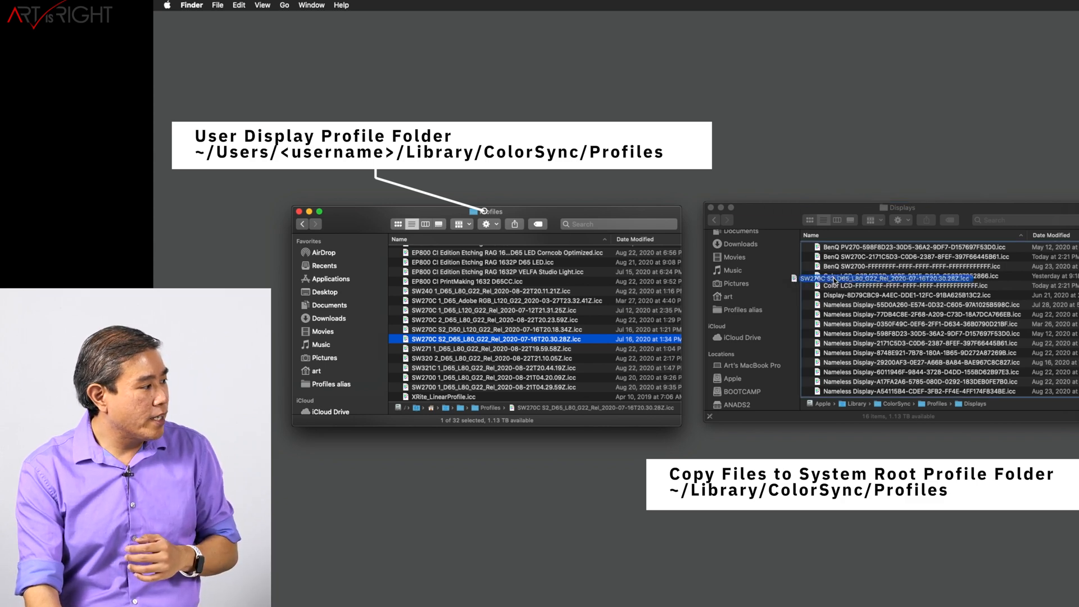
drag(439, 340, 905, 268)
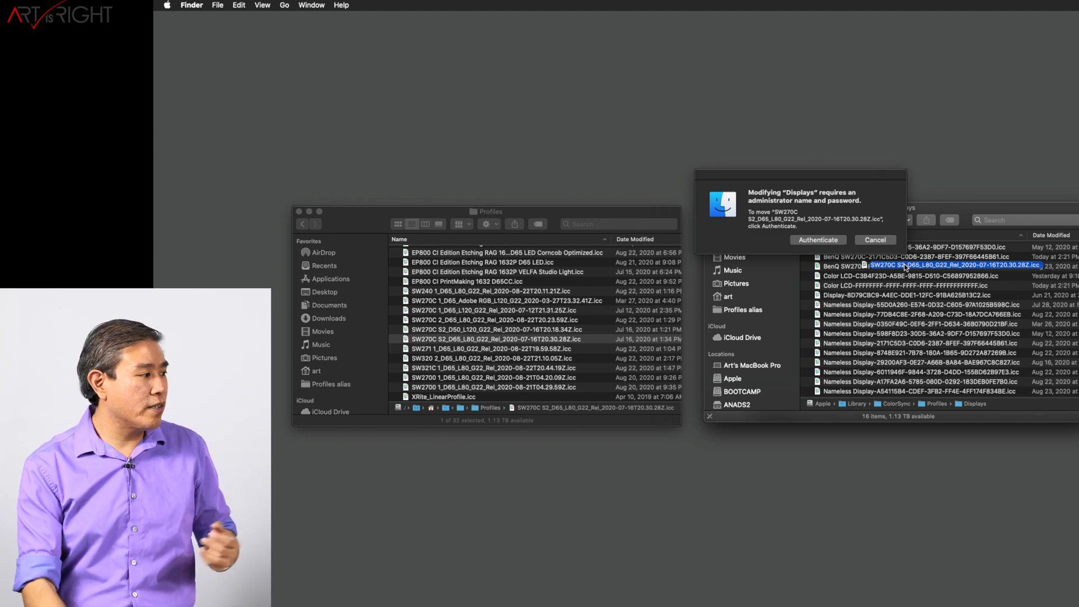
click(817, 240)
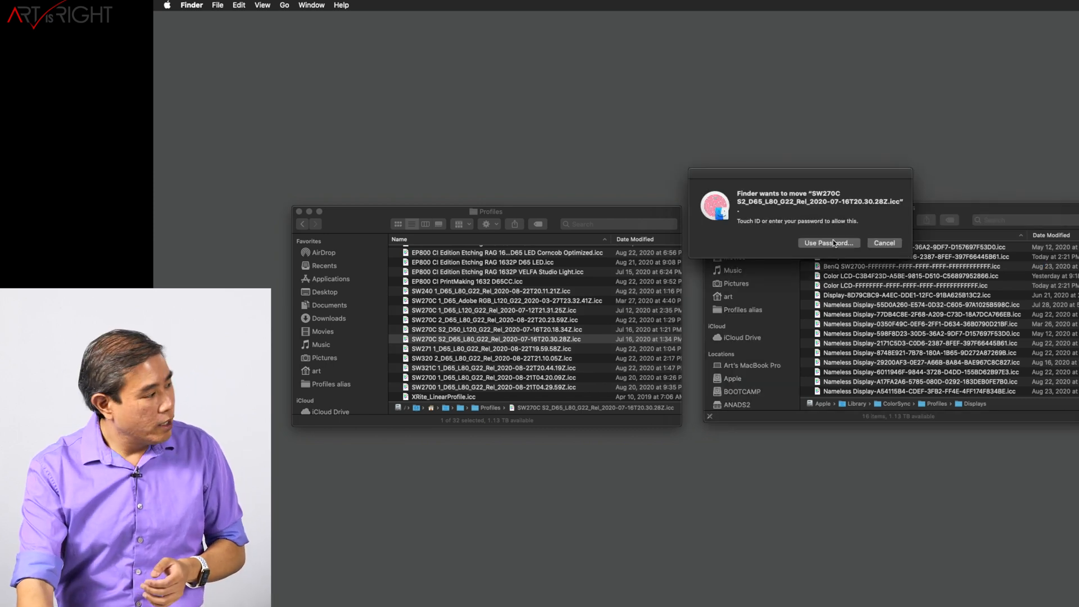
click(833, 243)
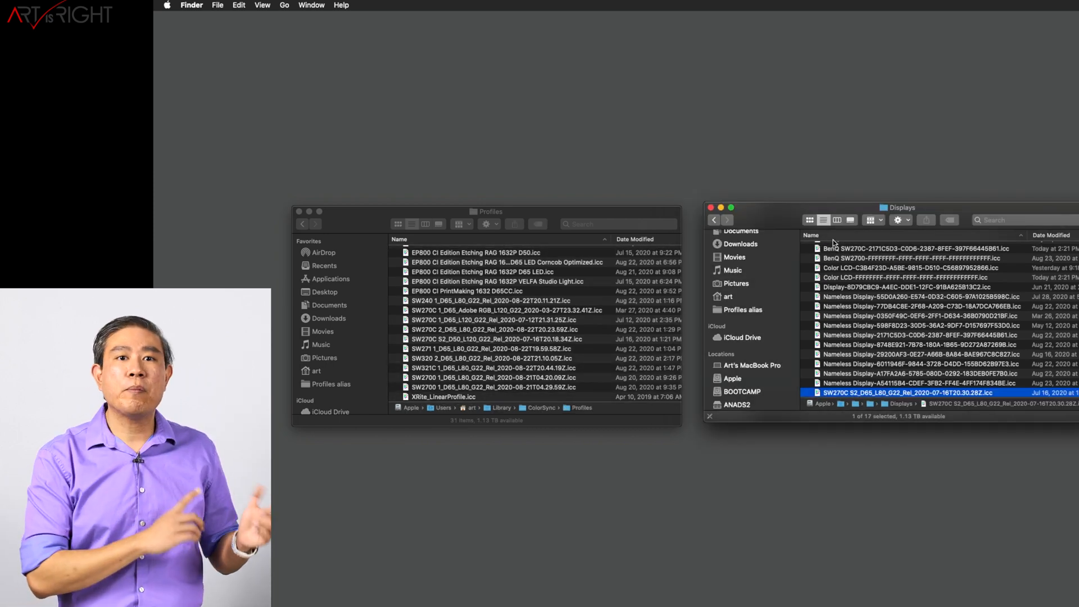